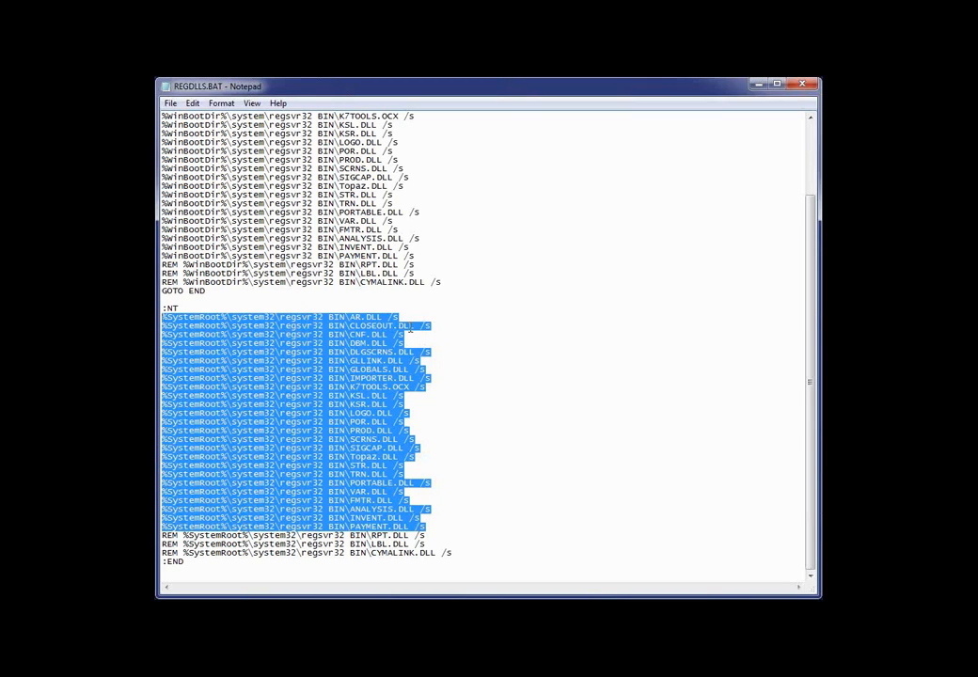
# - Examine the /s switch on the AR.DLL line under :NT in REGDLLS.BAT and close the file
pyautogui.moveTo(389, 318); pyautogui.dragTo(414, 318)
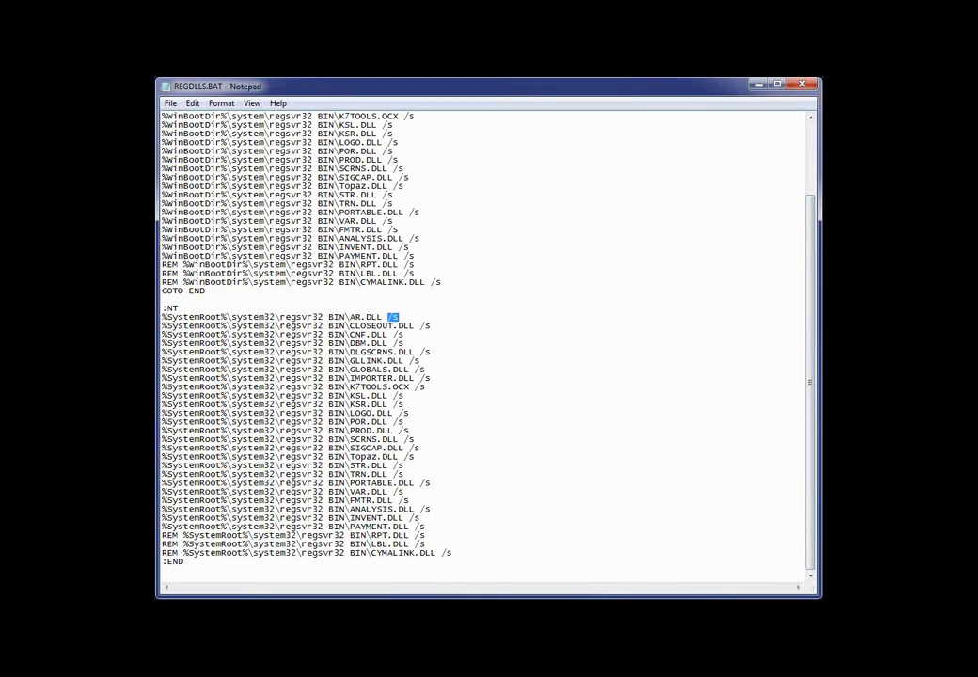
pyautogui.click(802, 88)
pyautogui.click(802, 87)
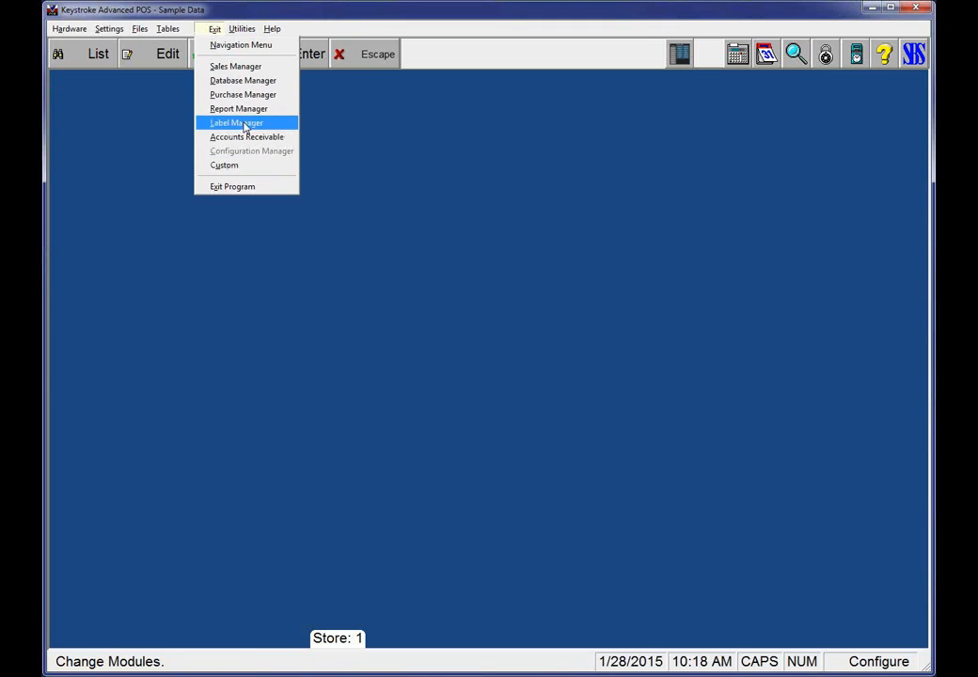
# - In Keystroke Advanced POS, switch to the Report Manager and review the setup of the shared Sales Reports group without changing it
pyautogui.click(244, 123)
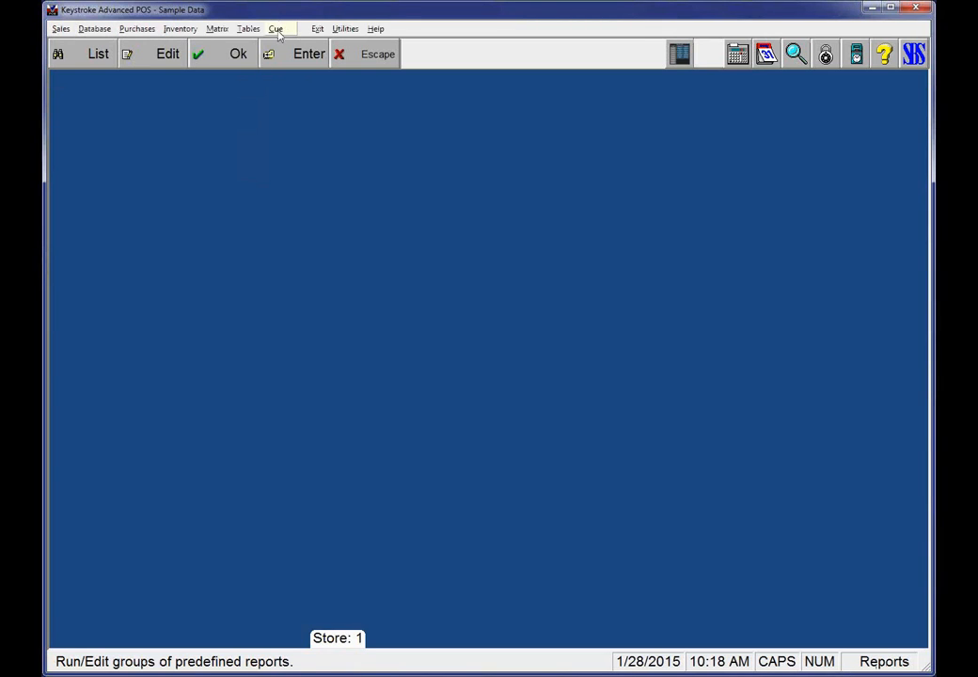
pyautogui.click(277, 29)
pyautogui.moveTo(288, 49)
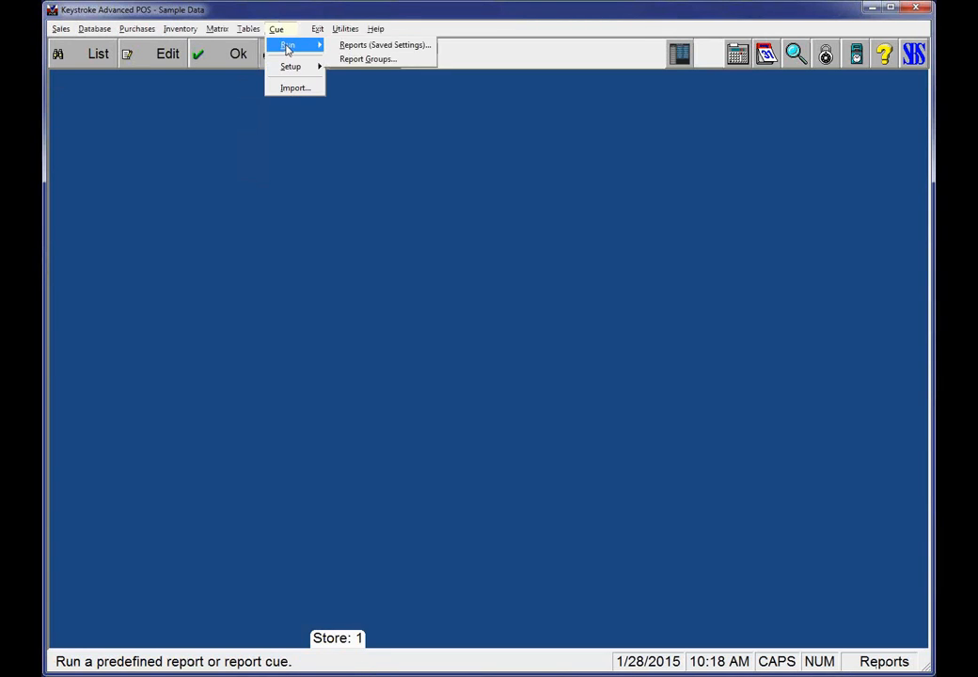
pyautogui.moveTo(301, 67)
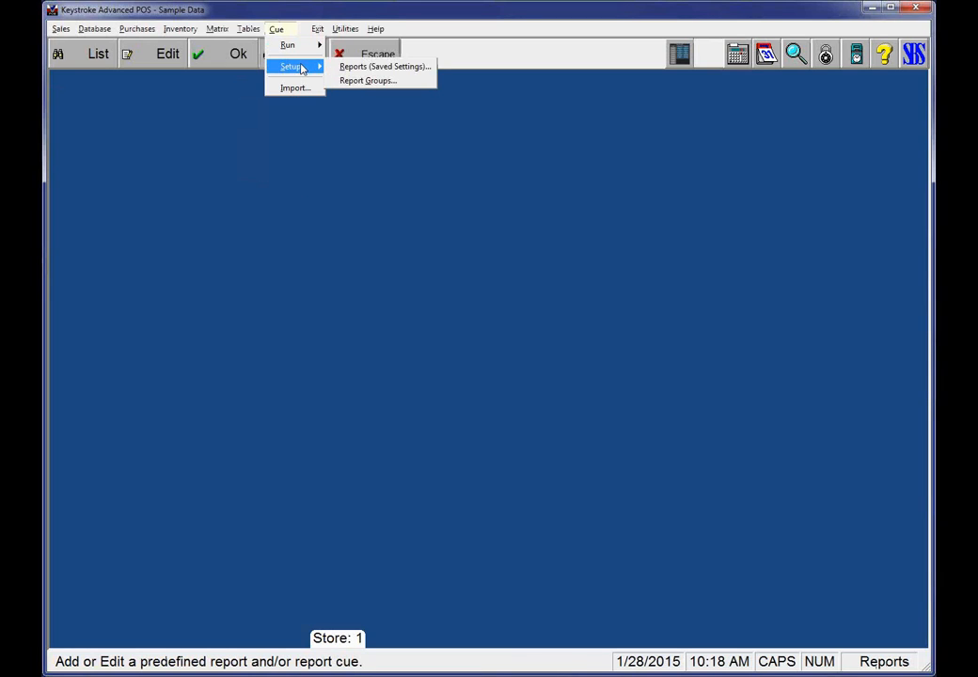
pyautogui.click(395, 81)
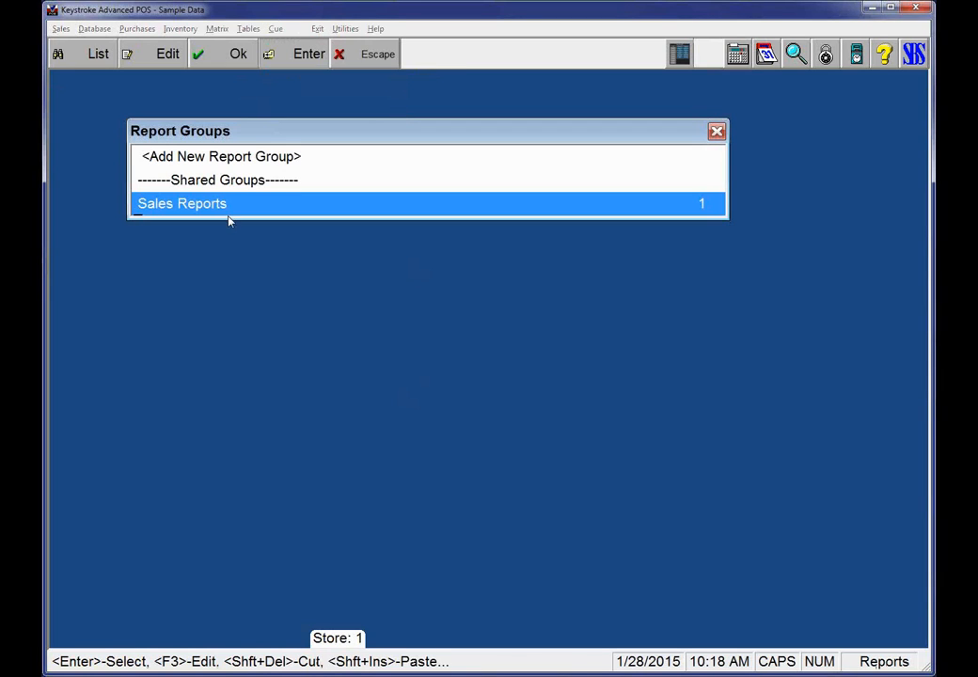
pyautogui.doubleClick(252, 209)
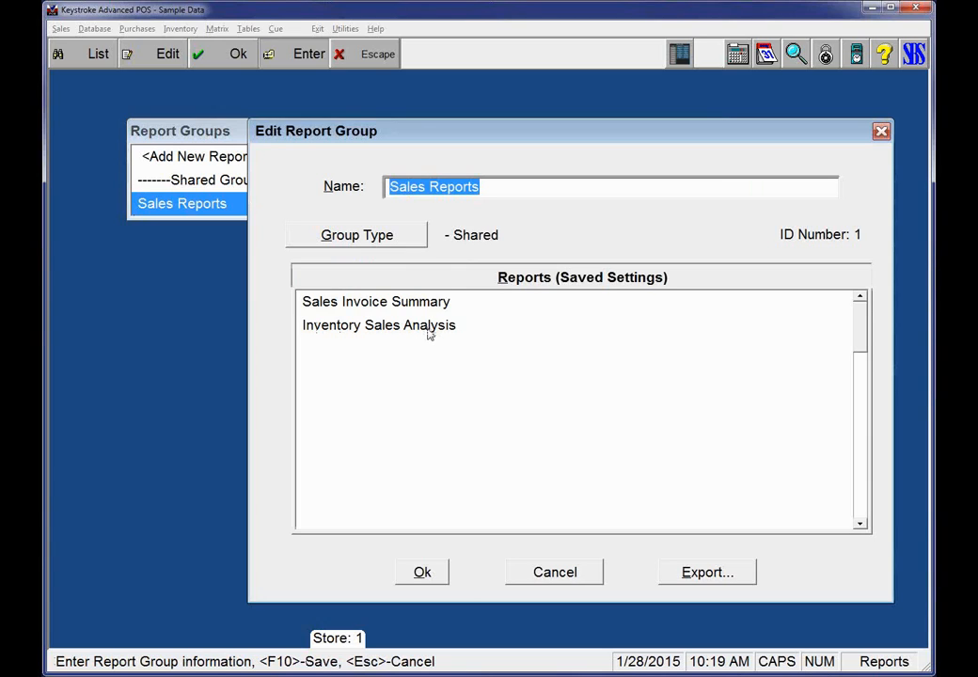
pyautogui.press('Escape')
pyautogui.press('Escape')
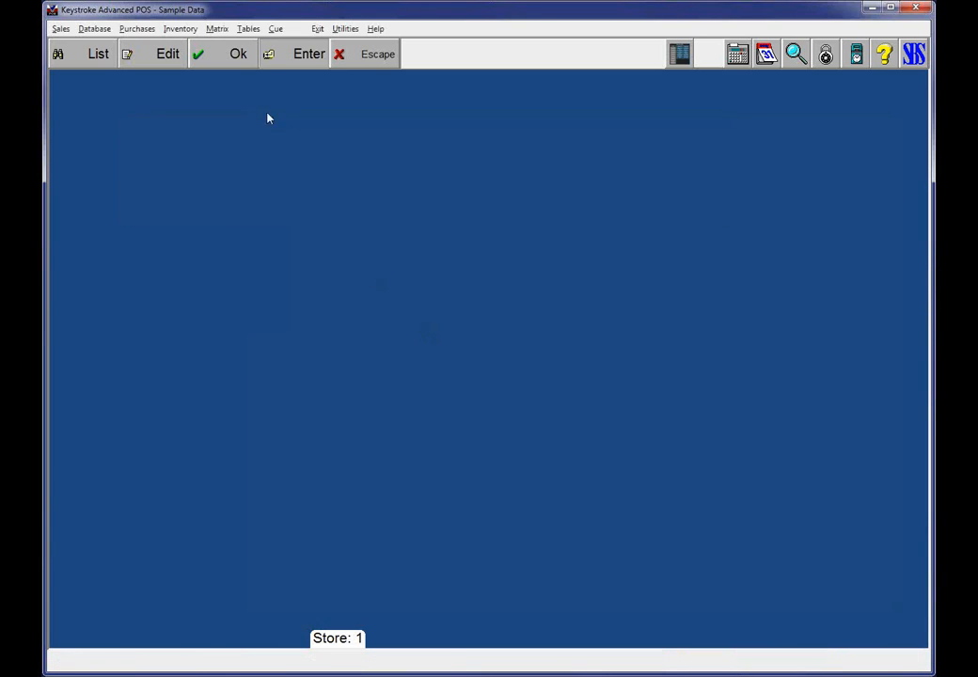
# - Start a run of the shared Sales Reports report group
pyautogui.click(276, 29)
pyautogui.moveTo(301, 46)
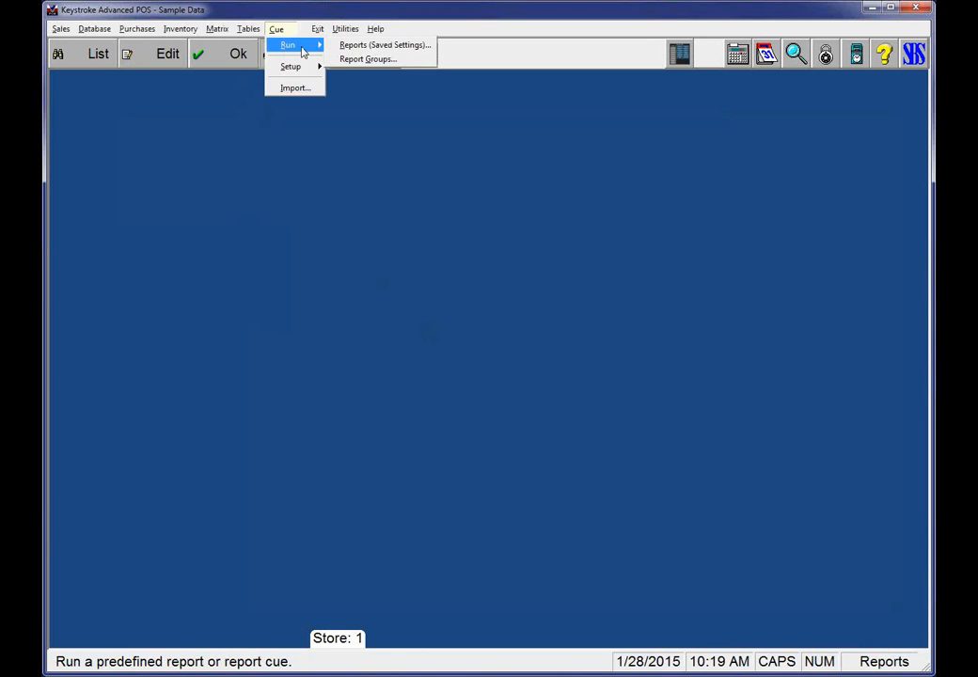
pyautogui.click(367, 59)
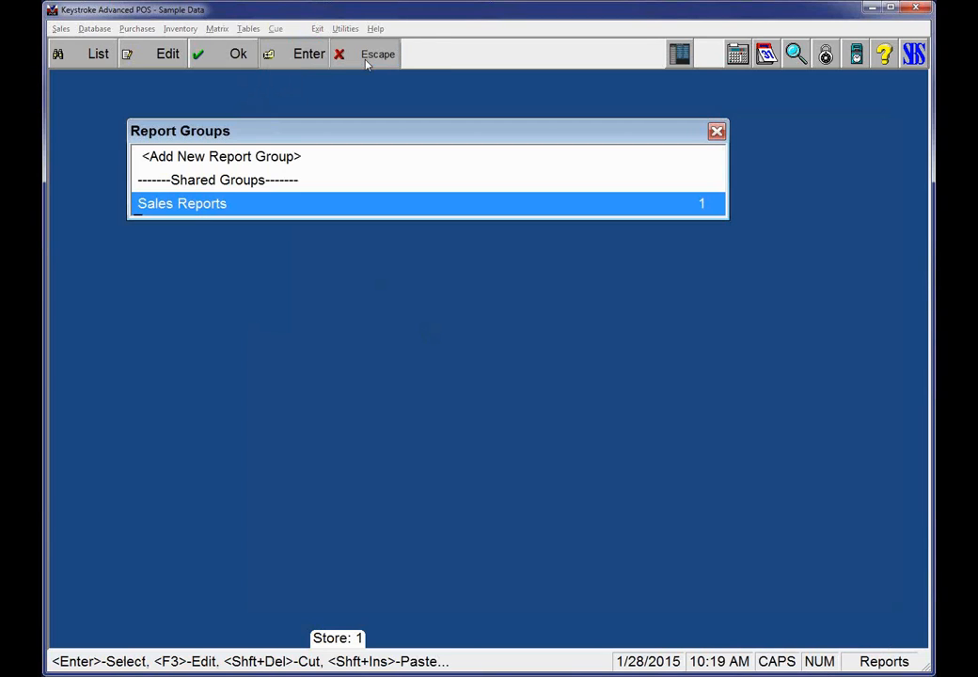
pyautogui.doubleClick(251, 206)
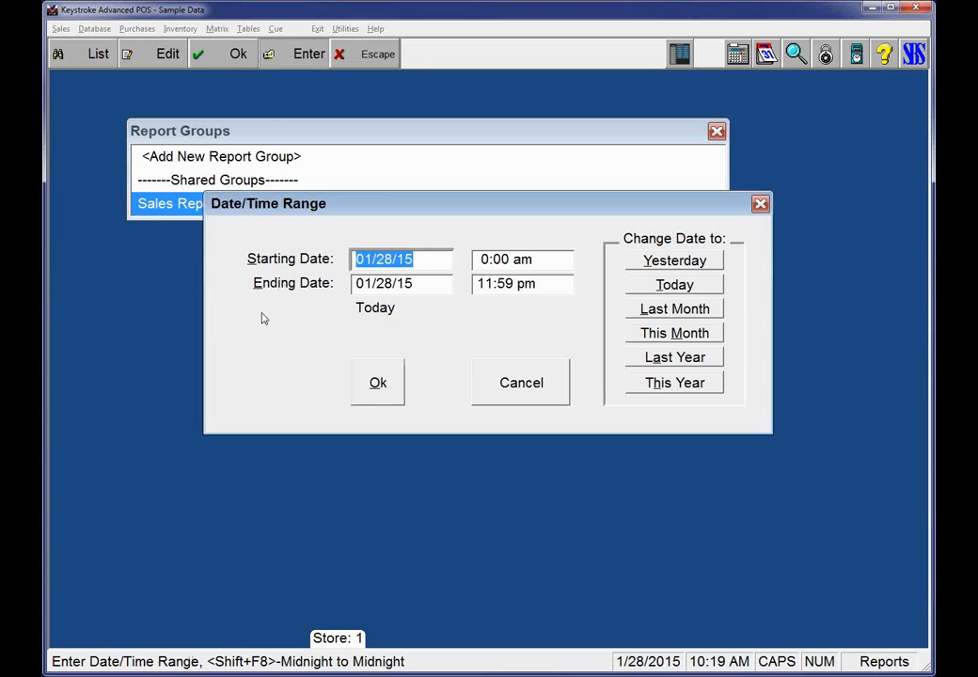
# - Set the starting date to -1Y and the ending date to -1D, and generate the group's reports
pyautogui.write('-1Y')
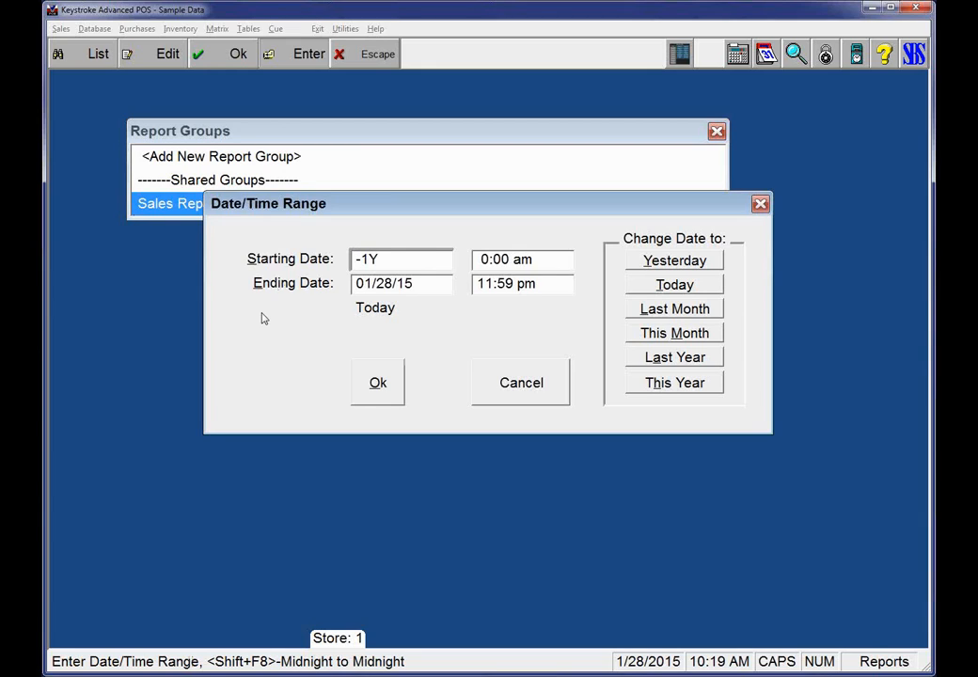
pyautogui.click(400, 283)
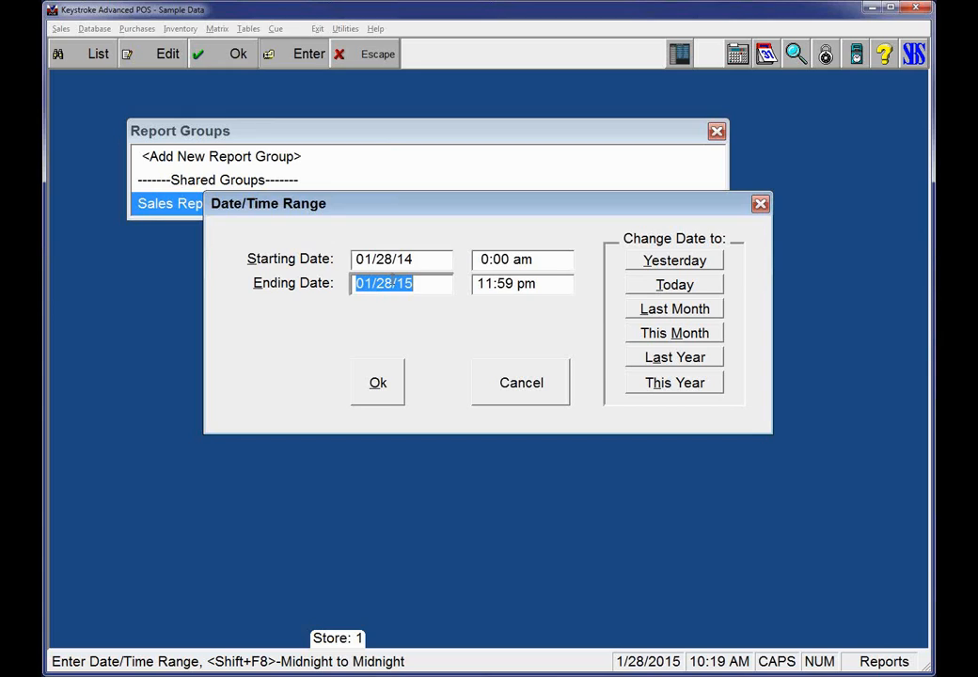
pyautogui.write('-1D')
pyautogui.press('Tab')
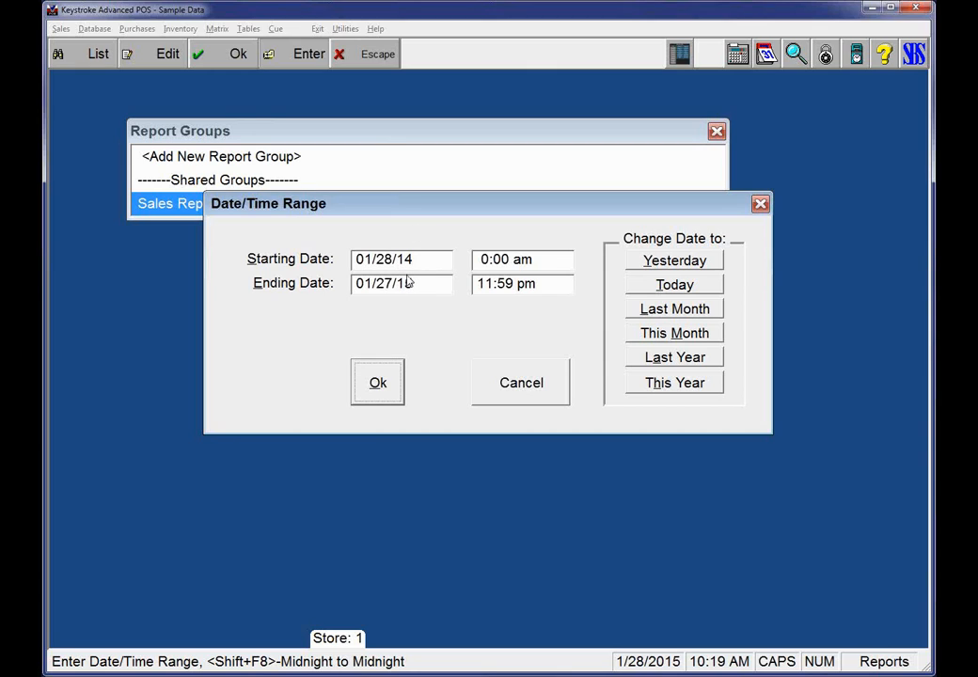
pyautogui.click(377, 386)
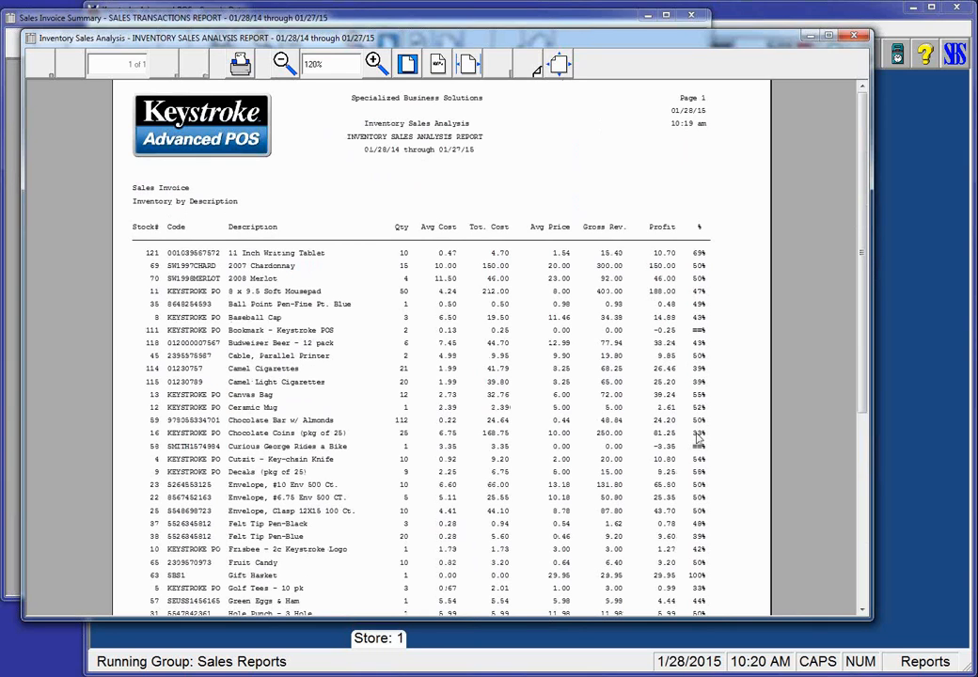
# - Review the Inventory Sales Analysis report down to its totals, and close both report previews and the report group list
pyautogui.scroll(-3, 866, 218)
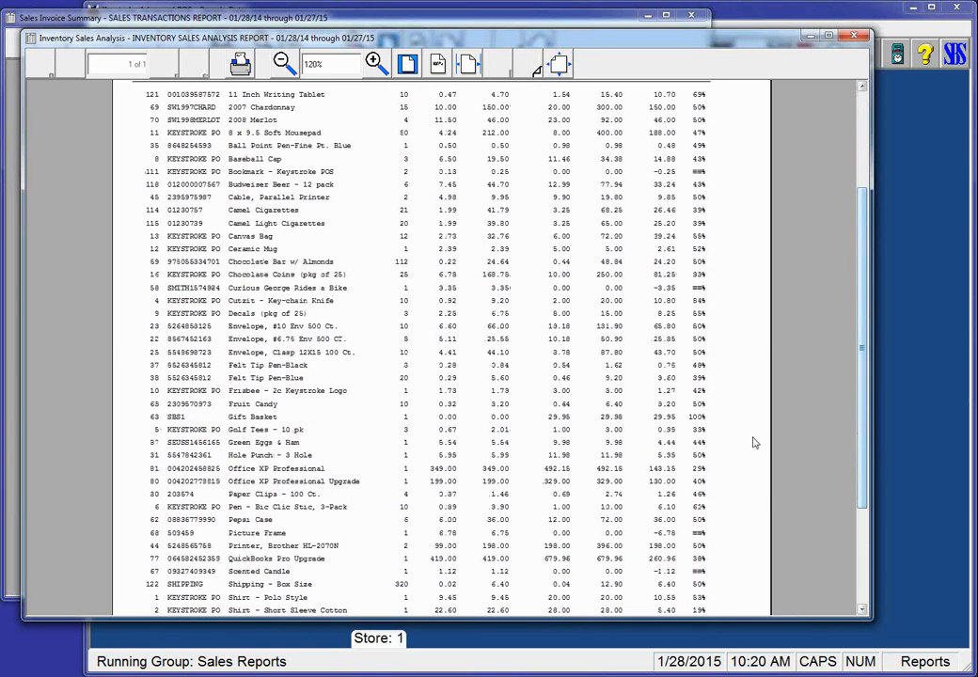
pyautogui.scroll(-3, 871, 421)
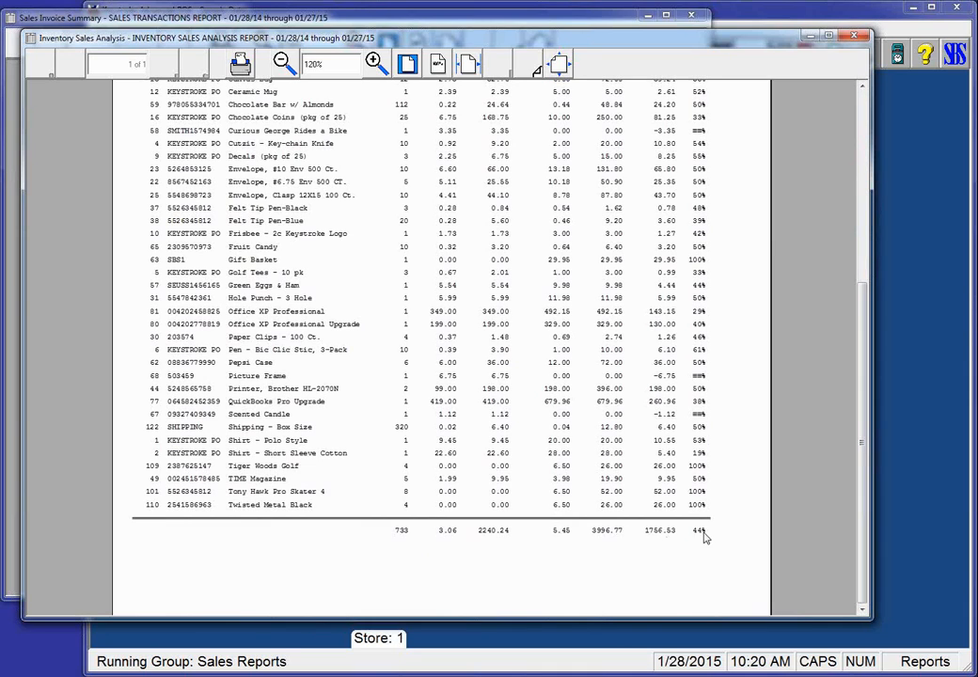
pyautogui.click(856, 38)
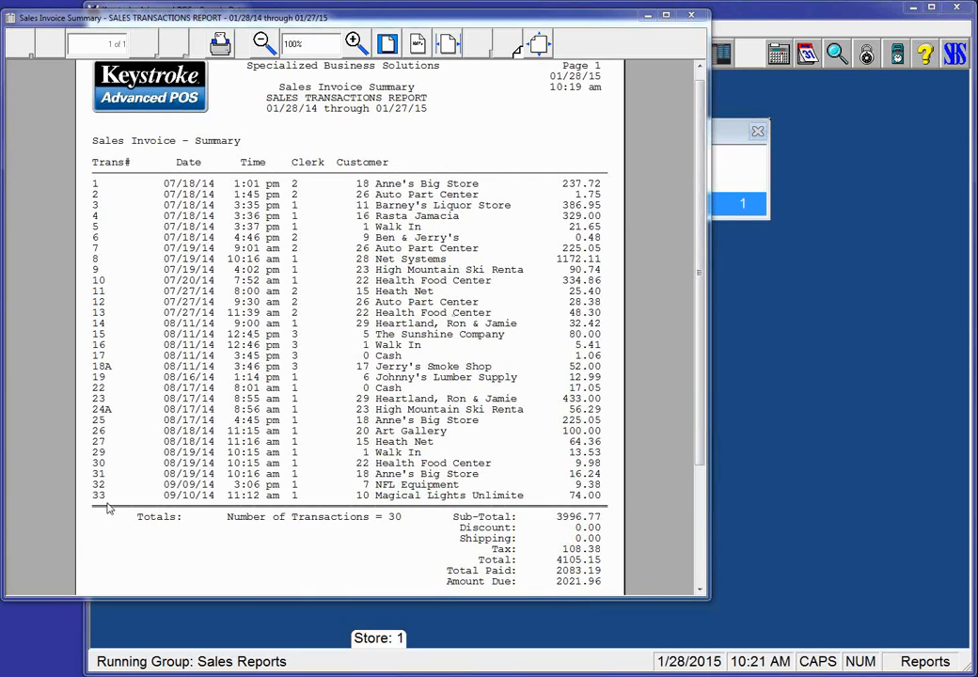
pyautogui.click(699, 18)
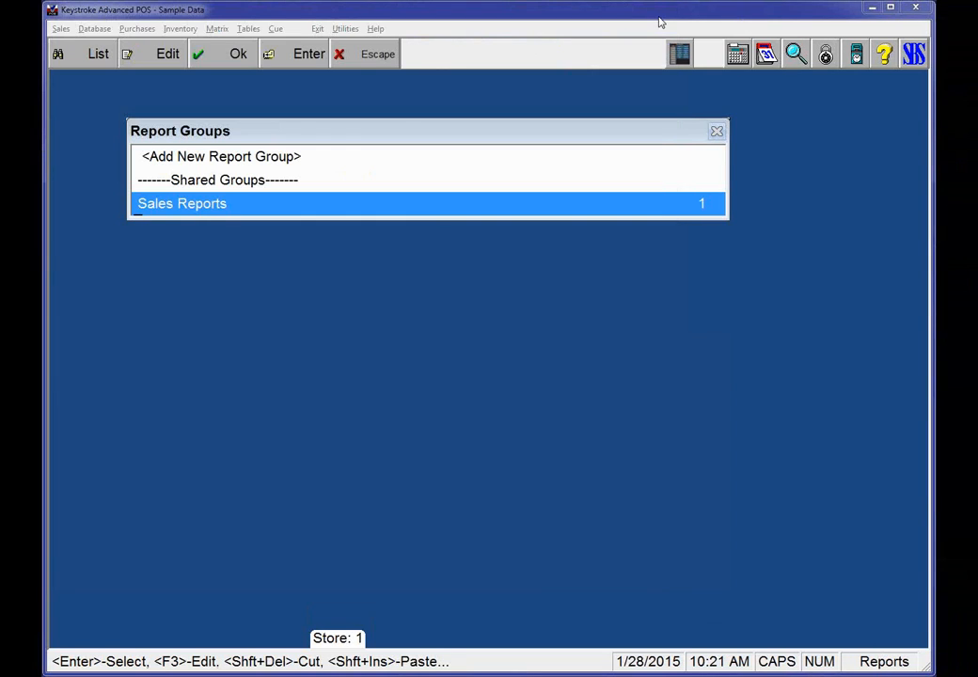
pyautogui.click(717, 134)
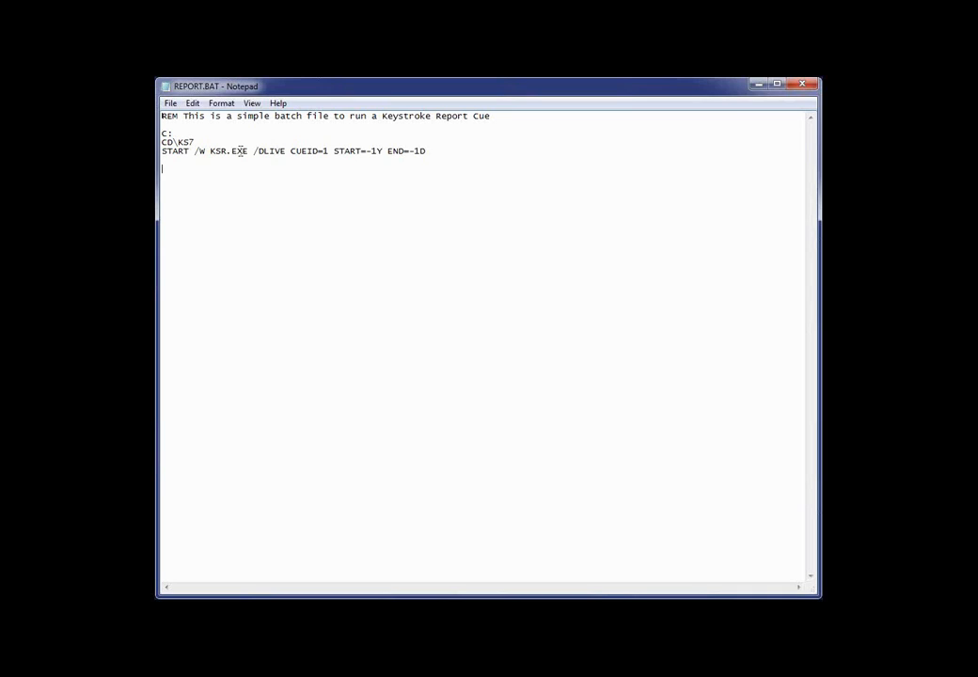
# - In Notepad, examine REPORT.BAT's START command, including KSR.EXE and the START=-1Y and END=-1D parameters, and close the file
pyautogui.moveTo(195, 141); pyautogui.dragTo(162, 150)
pyautogui.click(209, 152)
pyautogui.hotkey('shift', 'Home')
pyautogui.click(249, 188)
pyautogui.moveTo(210, 151); pyautogui.dragTo(249, 151)
pyautogui.click(382, 150)
pyautogui.moveTo(382, 151); pyautogui.dragTo(367, 151)
pyautogui.moveTo(426, 151); pyautogui.dragTo(409, 151)
pyautogui.click(803, 86)
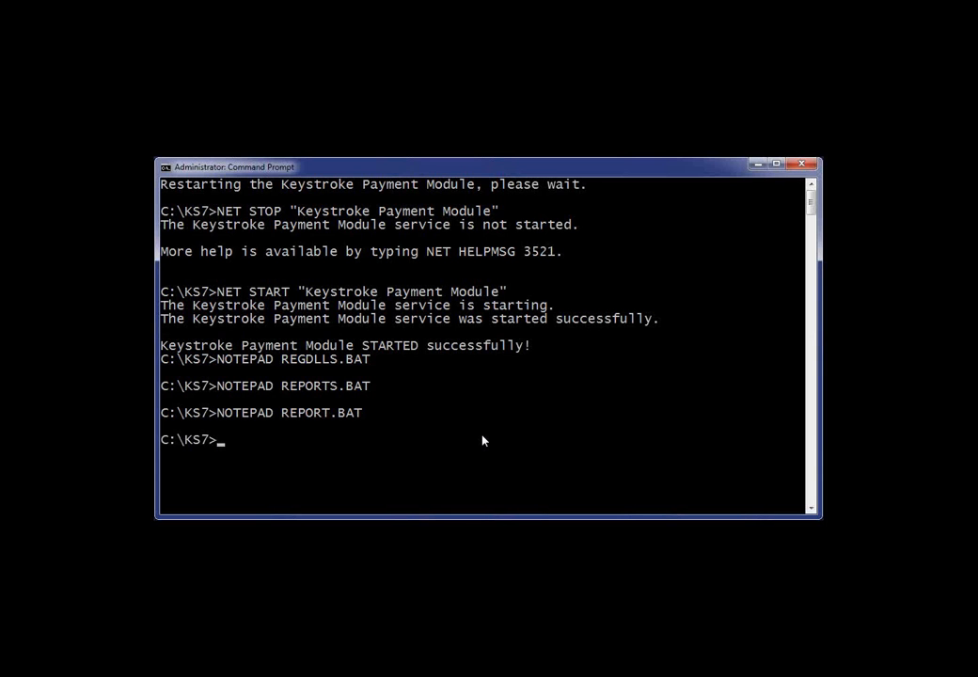
# - Run REPORT.BAT from a cleared Command Prompt in C:\KS7 and close both report previews it opens
pyautogui.write('CLS')
pyautogui.press('Return')
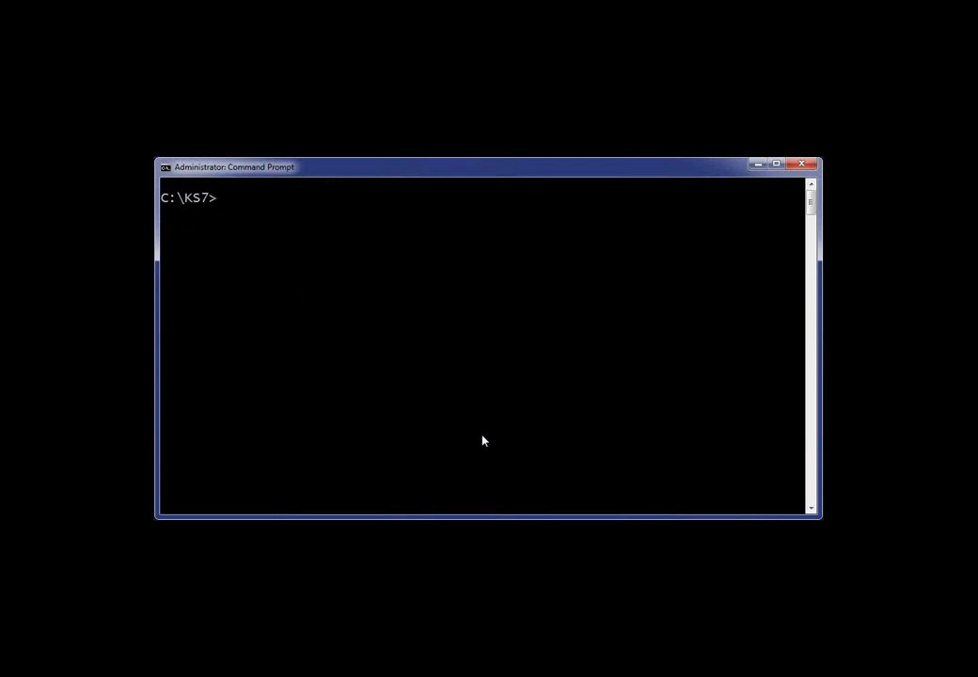
pyautogui.write('REPORT.BAT')
pyautogui.press('Return')
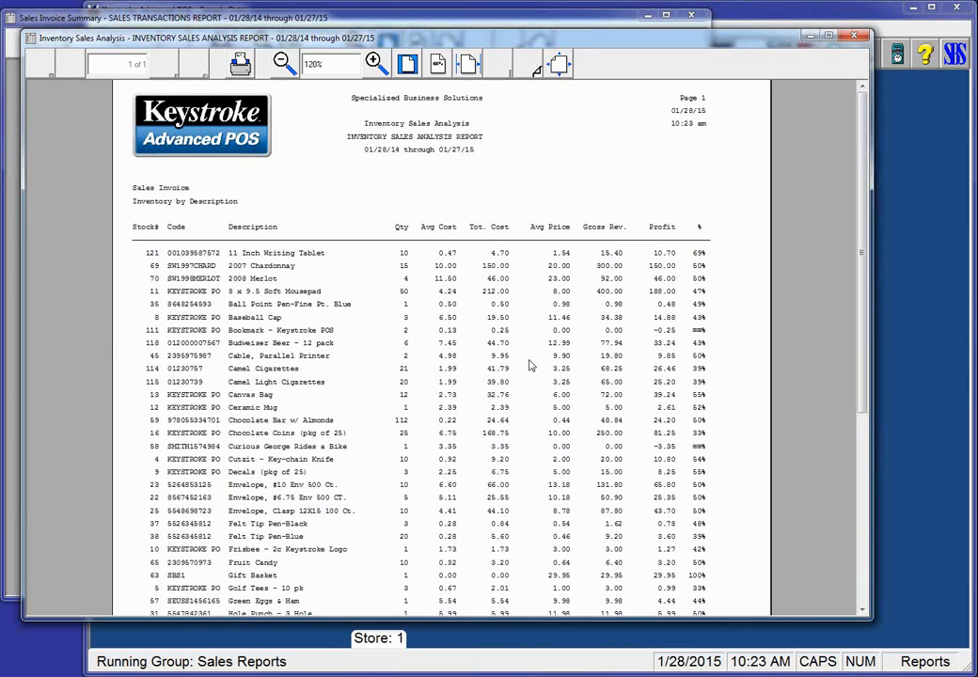
pyautogui.click(852, 37)
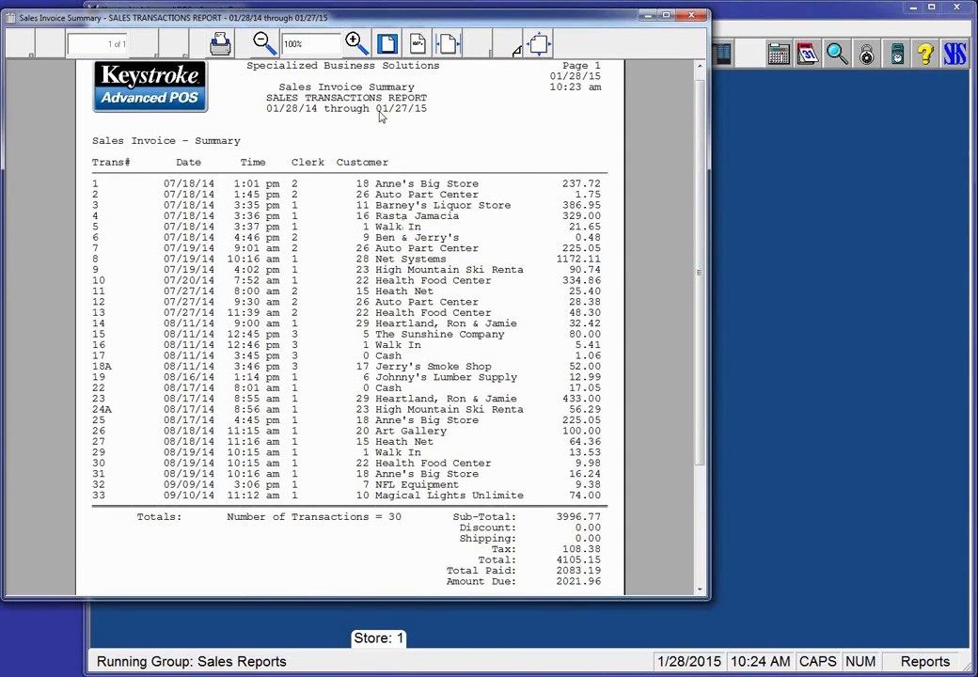
pyautogui.click(692, 18)
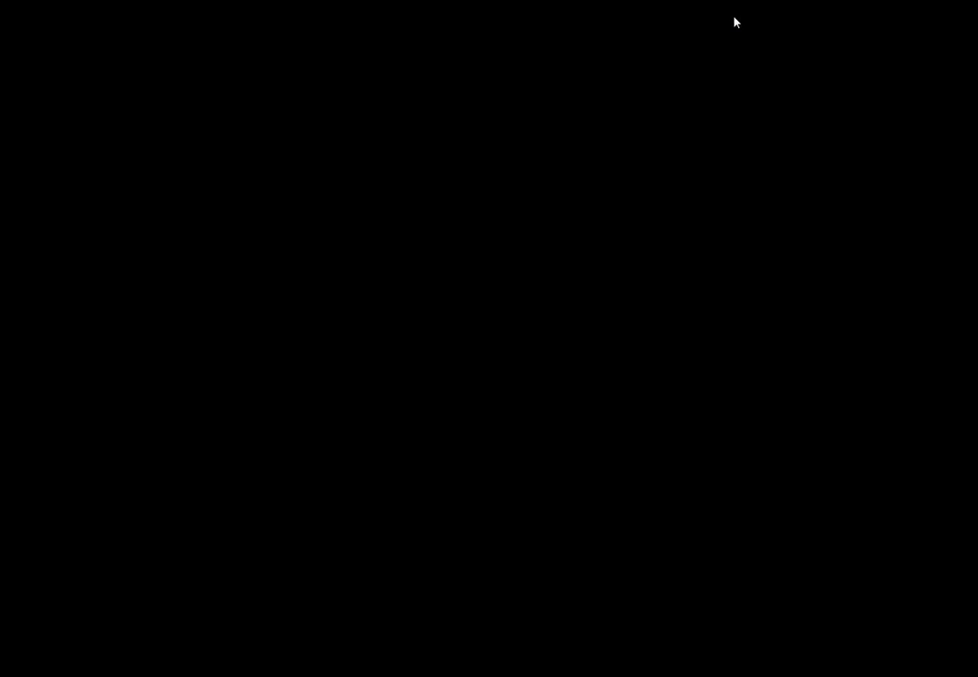